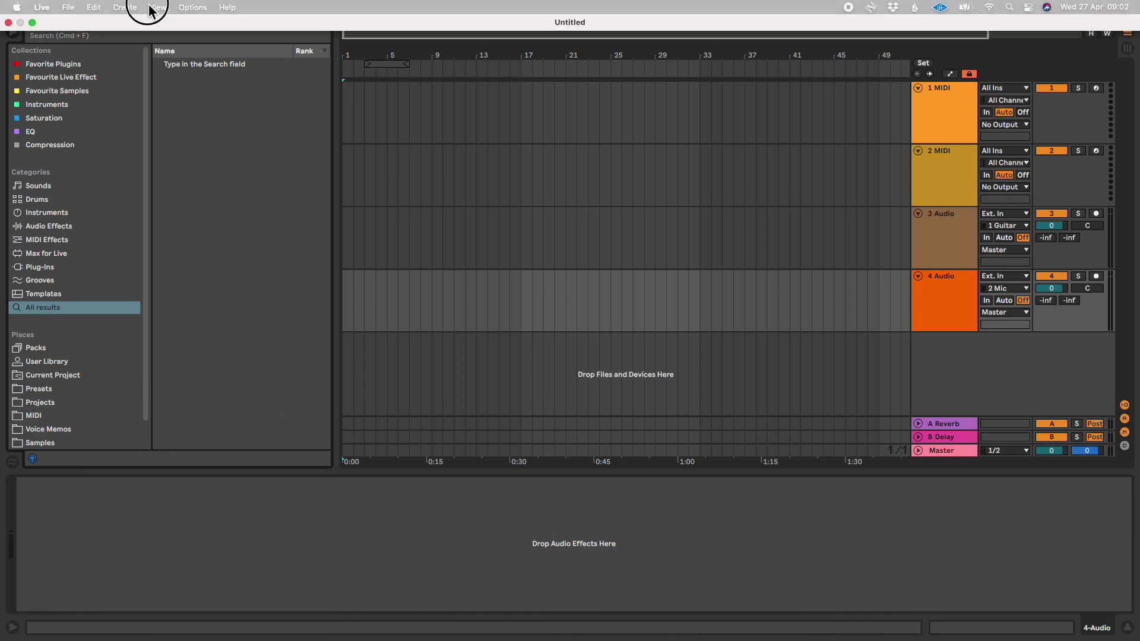
Step: Hide the arrangement overview strip and group the two audio tracks together
click(149, 8)
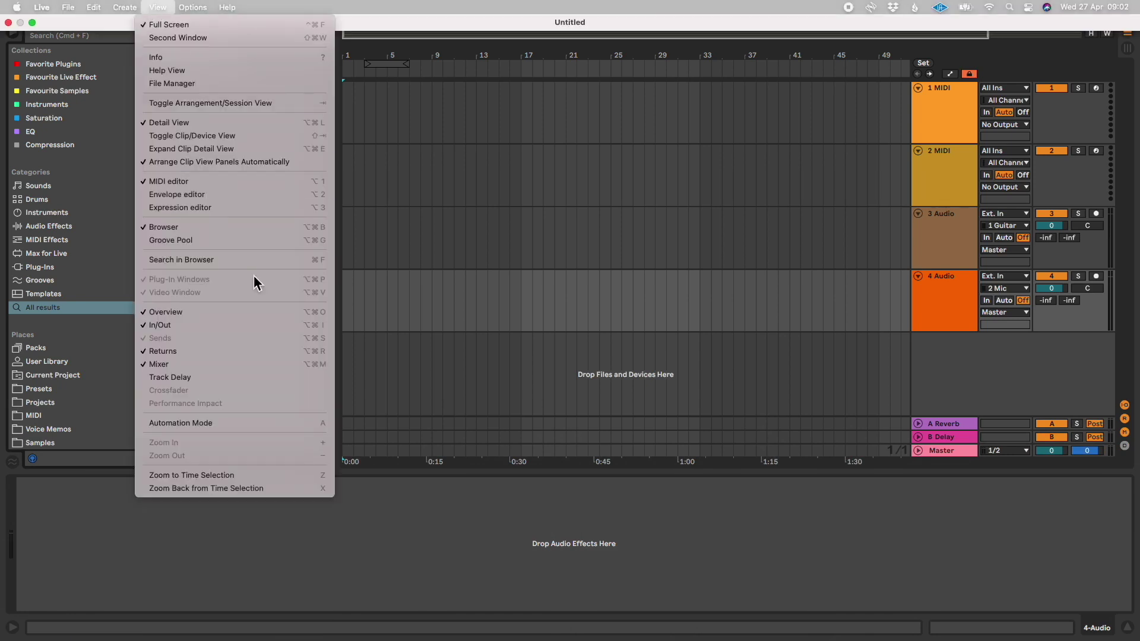
click(243, 310)
click(941, 297)
key(super+g)
Step: Rename the new group track 'Instruments'
key(super+r)
text(Instruments)
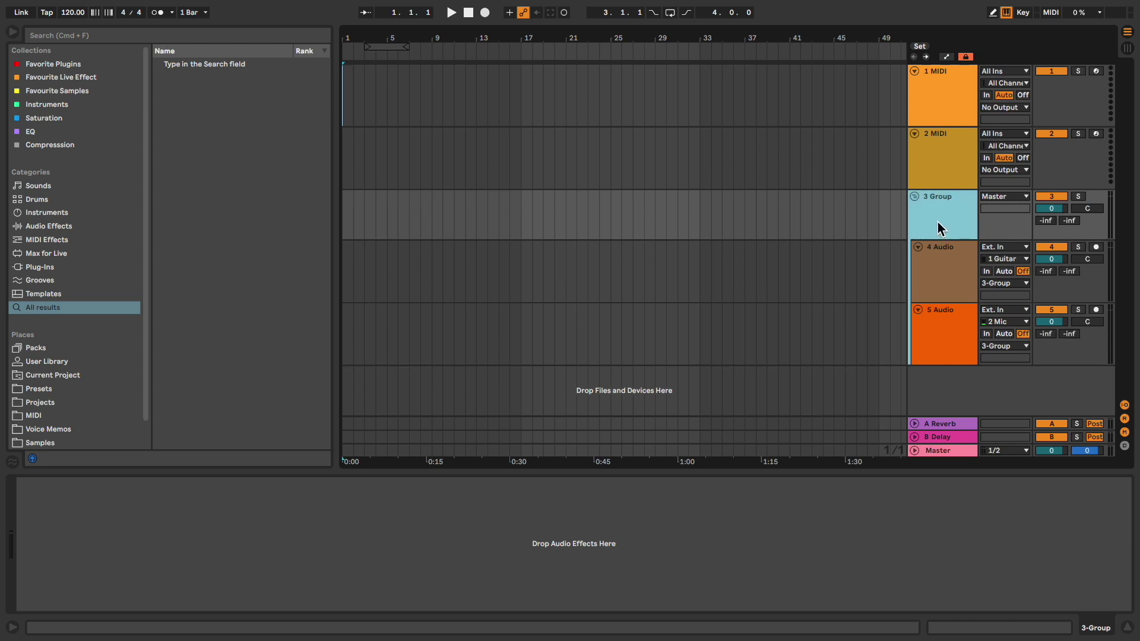
key(Return)
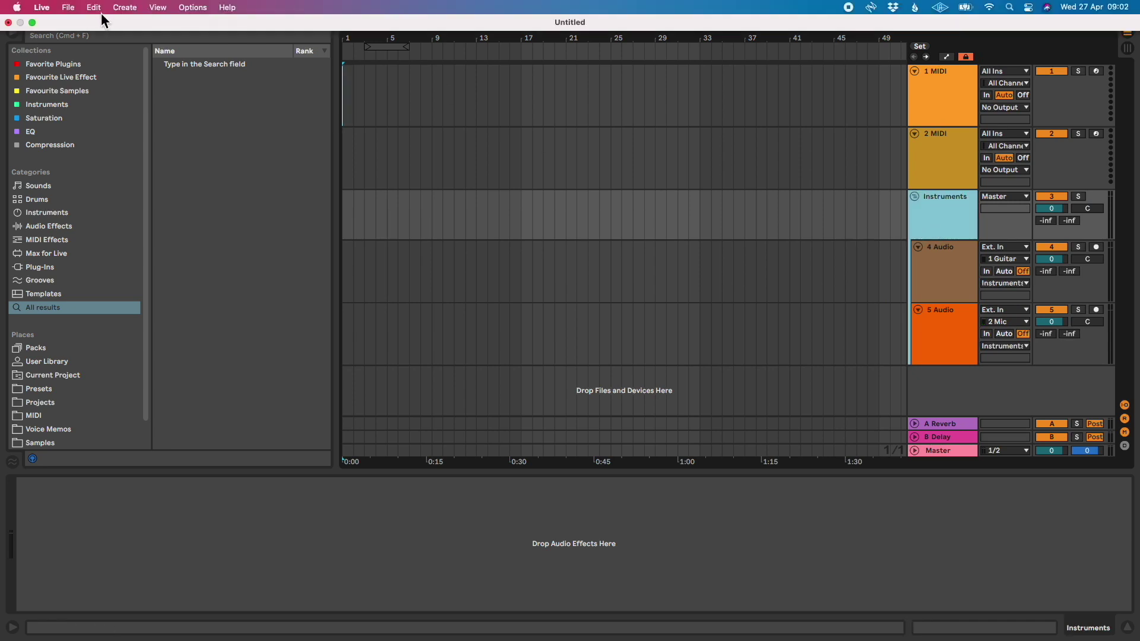
click(70, 8)
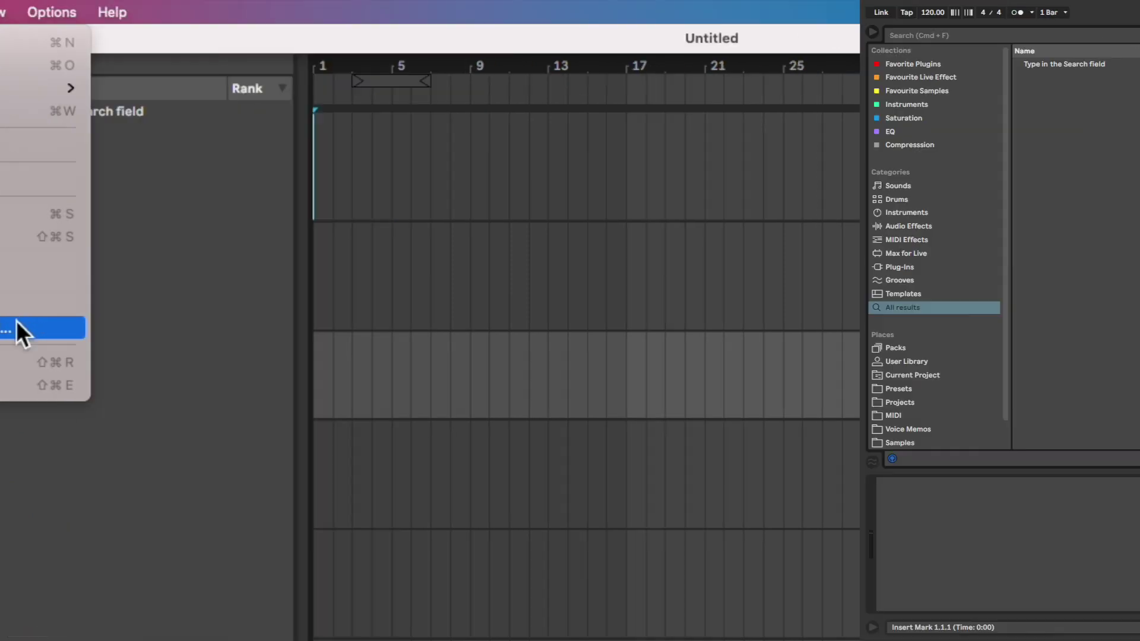
click(297, 328)
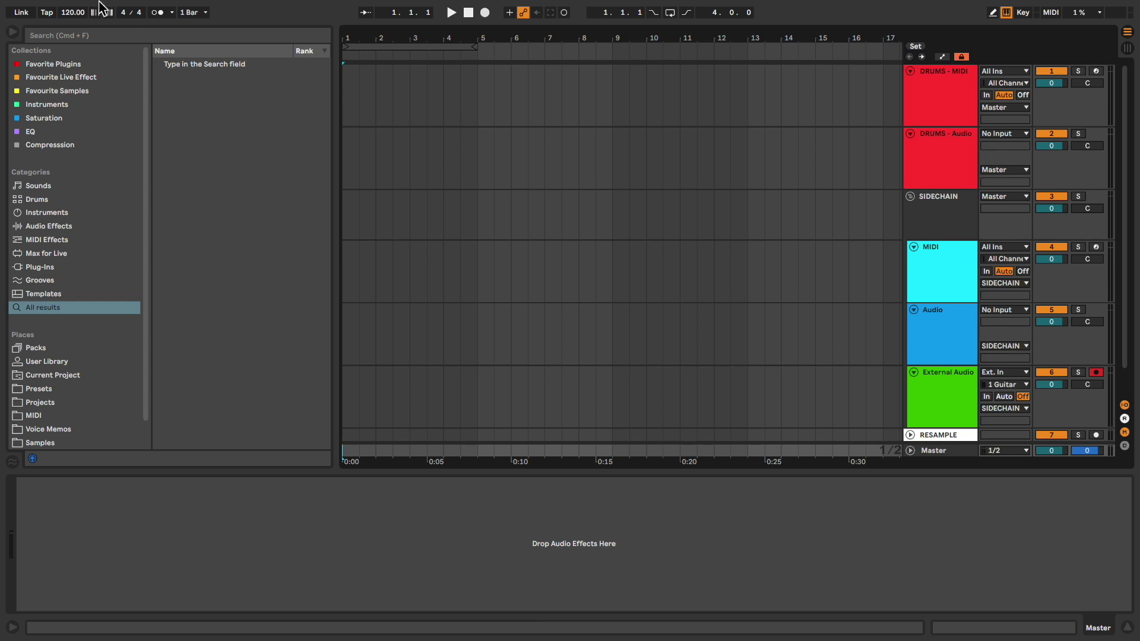
Step: Insert a new return track, A Return, via the Create menu
click(124, 7)
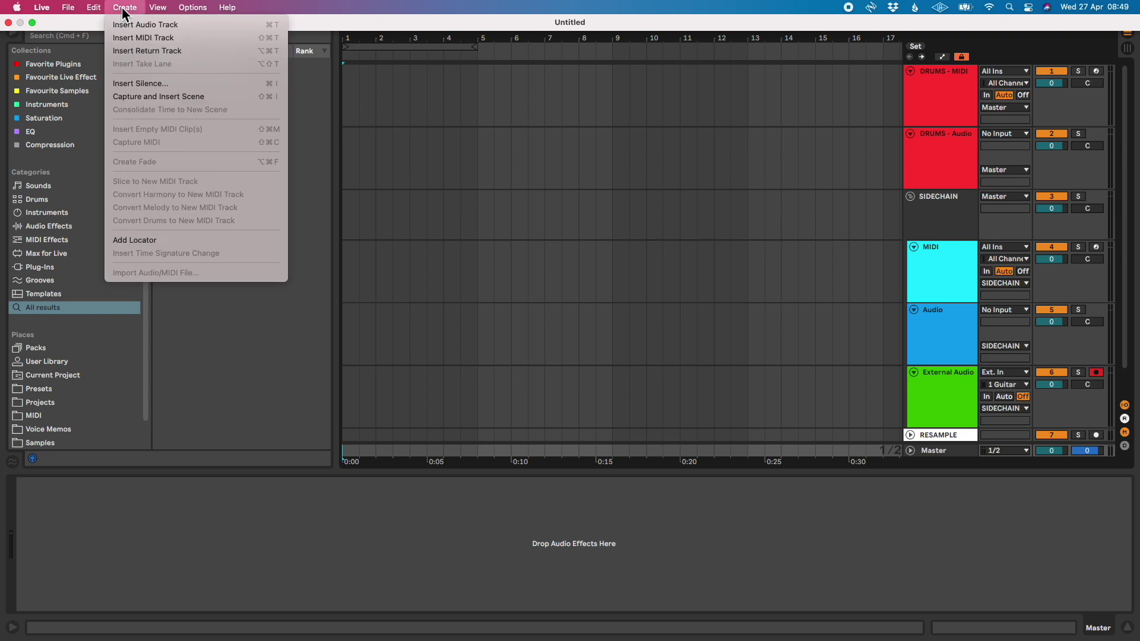
click(179, 50)
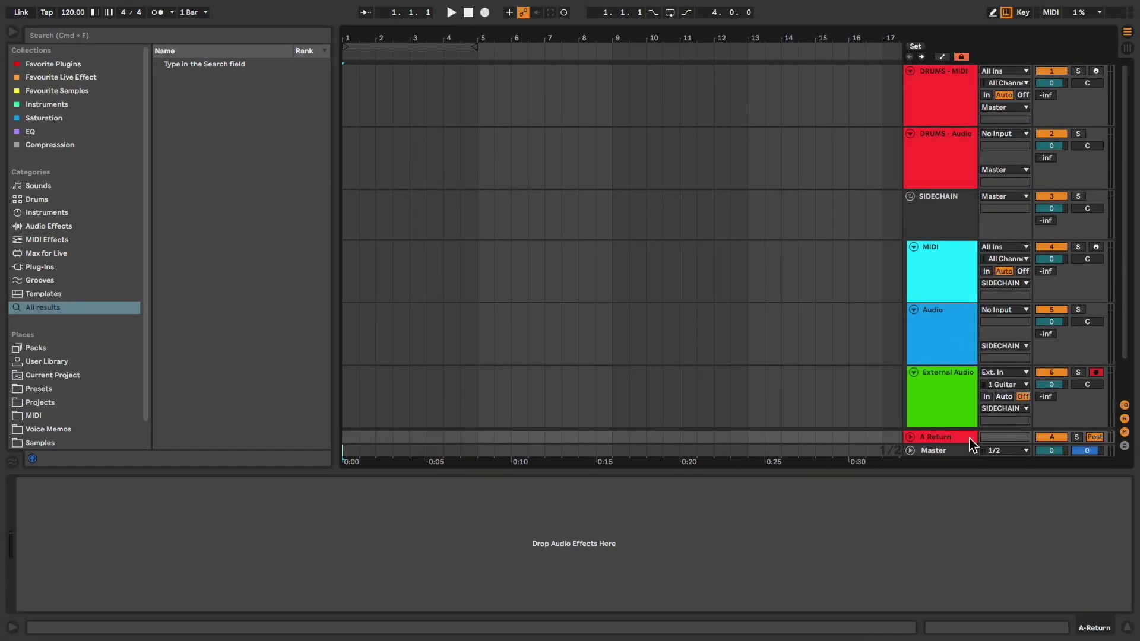
Step: Turn the A Return track into RESAMPLE, then display the DRUMS - MIDI Drum Rack
right_click(967, 438)
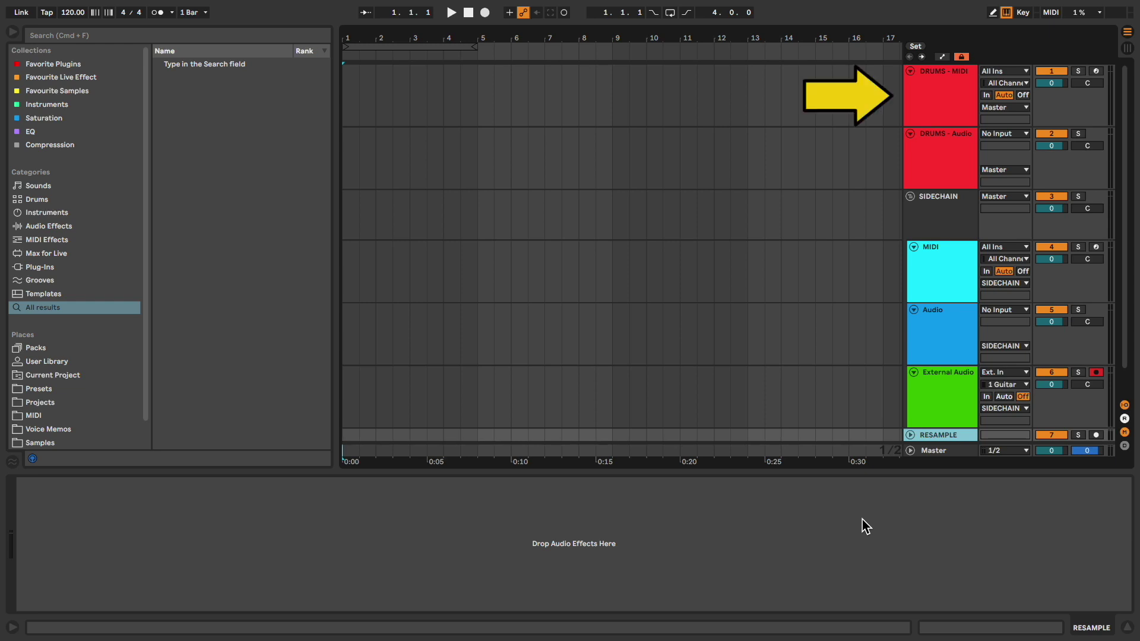
click(943, 110)
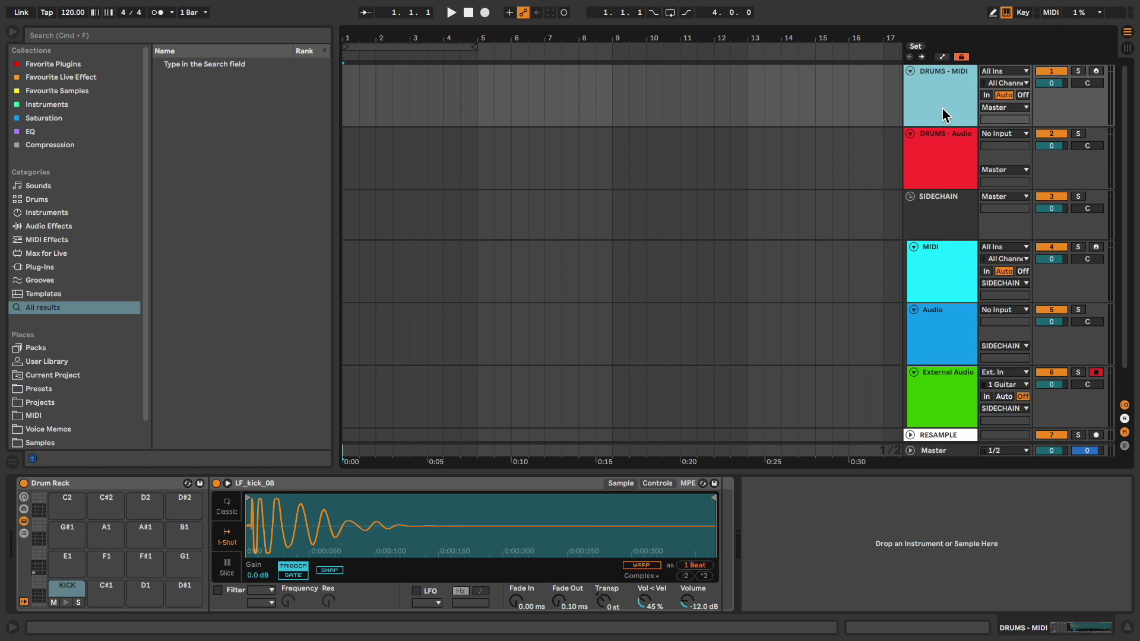
Step: Create a DRUMS - MIDI clip with four KICK notes, loop it at 1 bar, and extend it to bar 9
drag(483, 119, 330, 114)
key(super+shift+m)
double_click(332, 525)
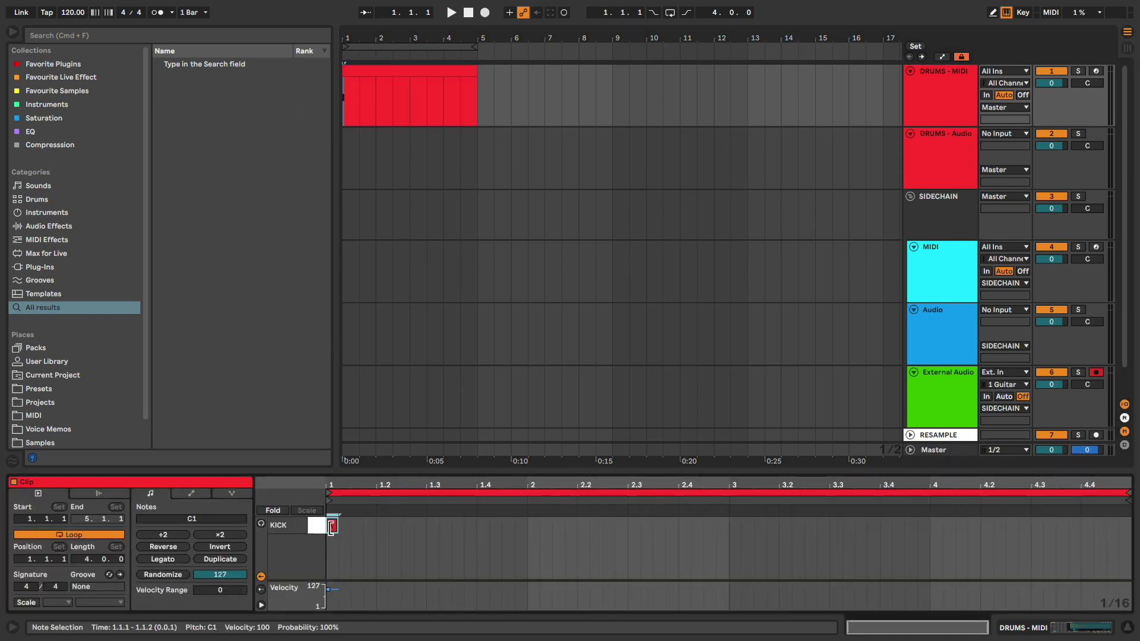
double_click(383, 526)
double_click(432, 526)
double_click(457, 526)
drag(1131, 500, 527, 499)
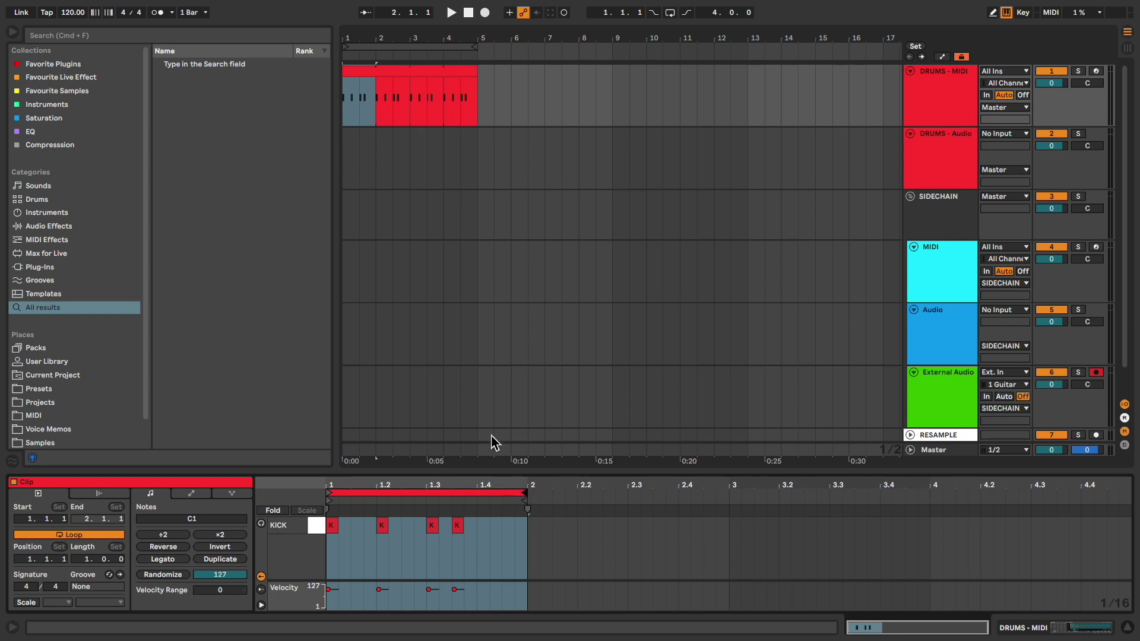
drag(471, 79, 616, 79)
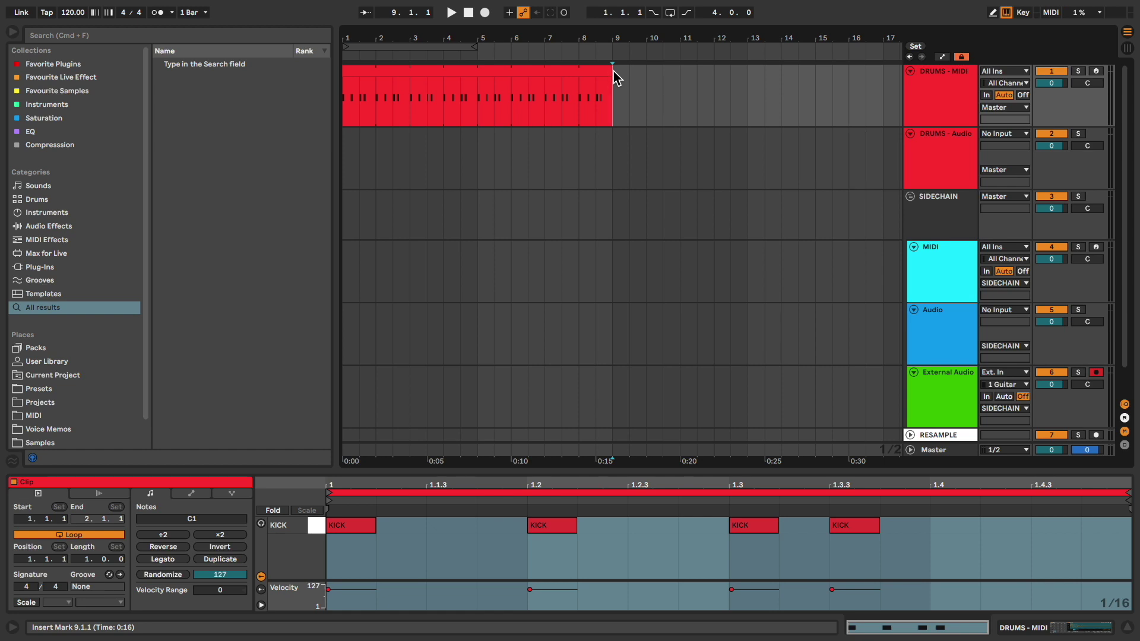
Step: Search 'perc' and drop the Cake Topper Percs Hihat Loop onto DRUMS - Audio at bar 1
key(super+f)
text(perc)
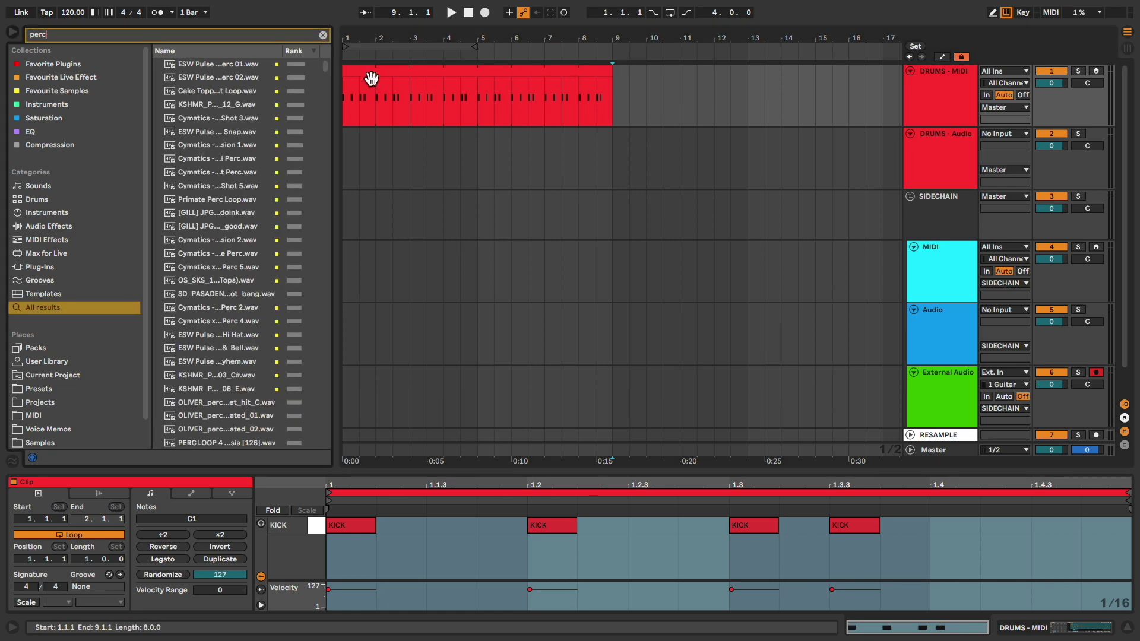
click(200, 92)
drag(200, 101, 346, 160)
key(Escape)
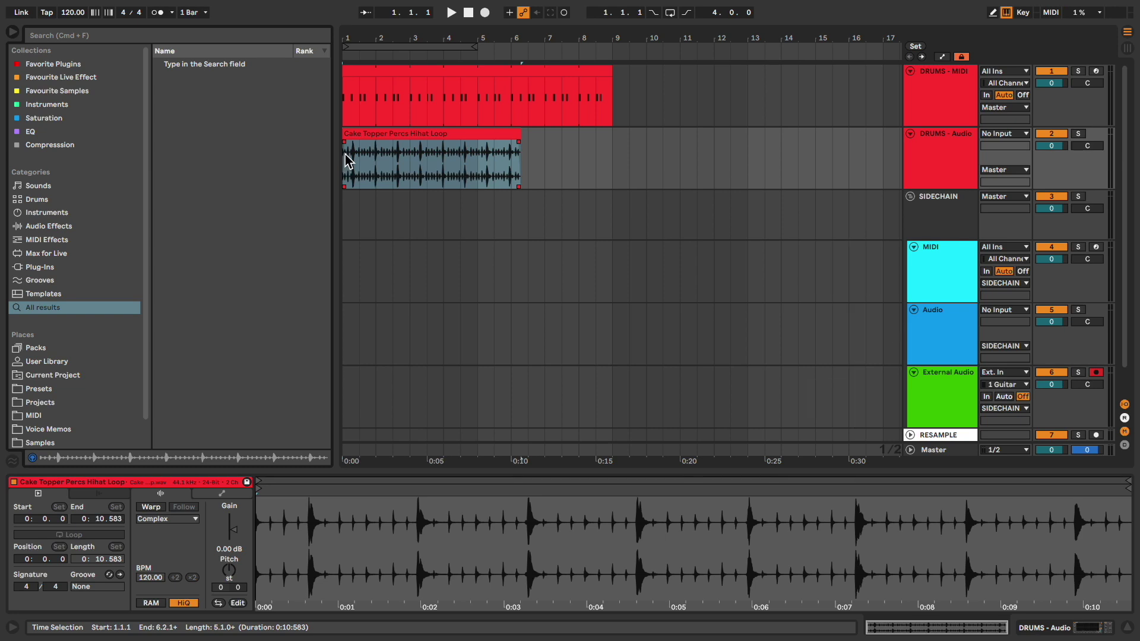
Step: Inspect the MIDI, Audio and External Audio device chains, ending on EQ Eight, Utility and Tuner
click(929, 291)
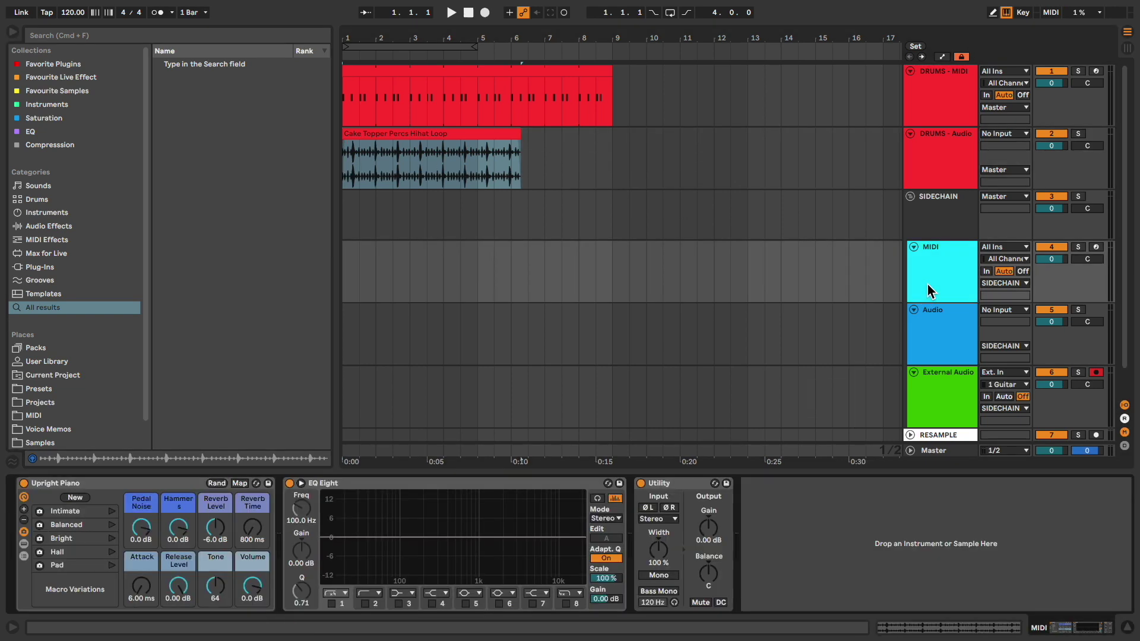
click(941, 351)
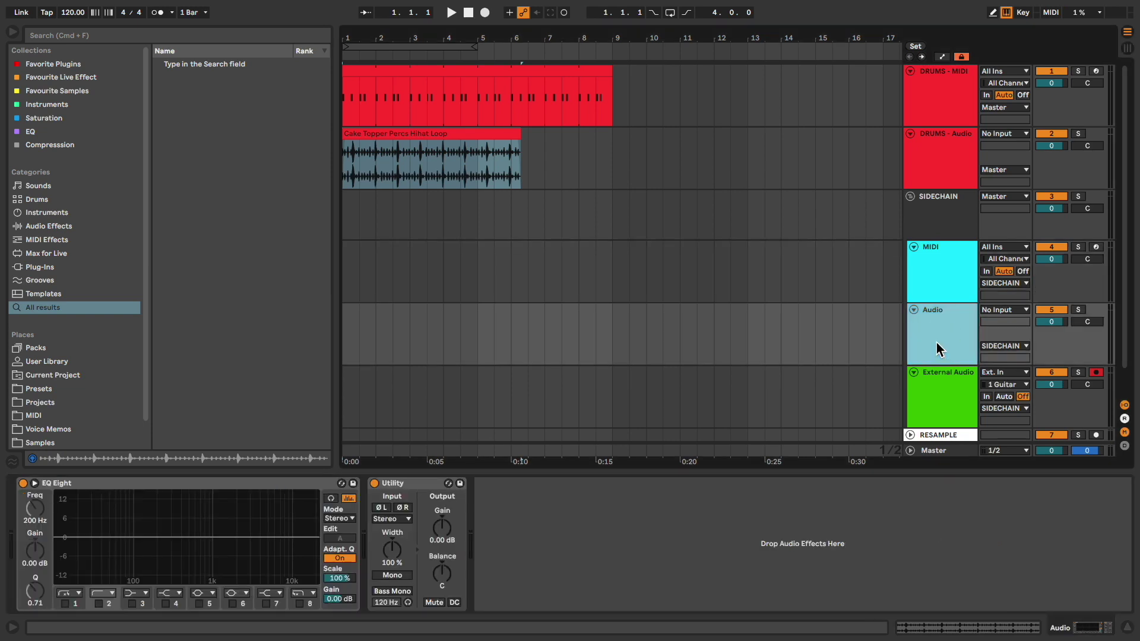
click(945, 410)
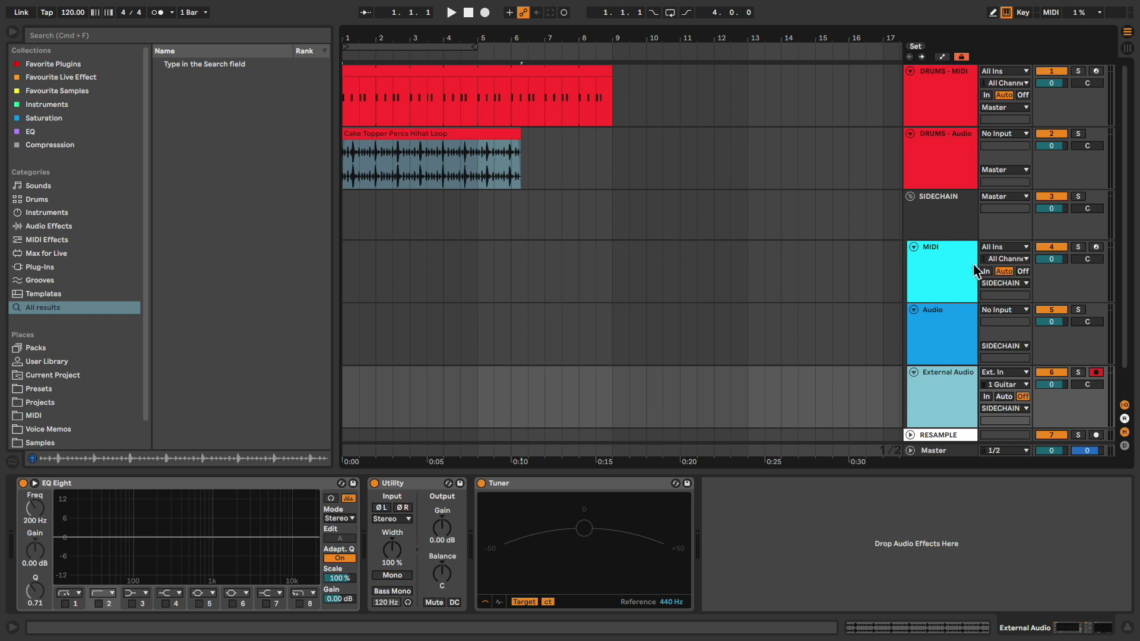
Step: Show the SIDECHAIN group's Duck_Buddy device keyed to the DRUMS - MIDI KICK
click(956, 229)
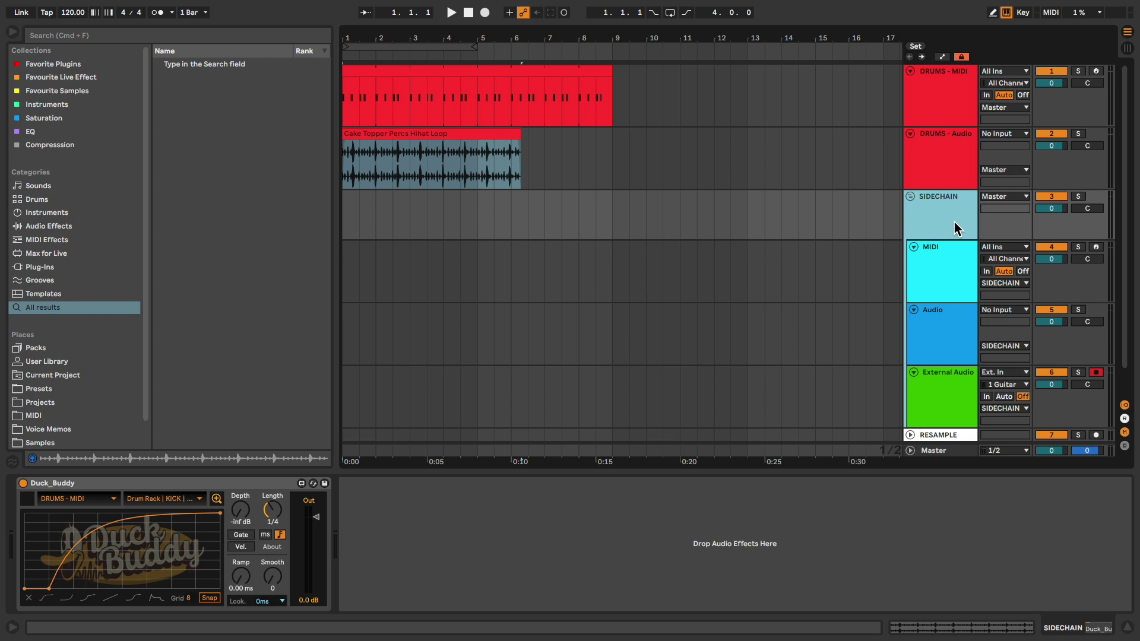
Step: Display the MIDI track's Upright Piano, EQ Eight and Utility chain
click(957, 276)
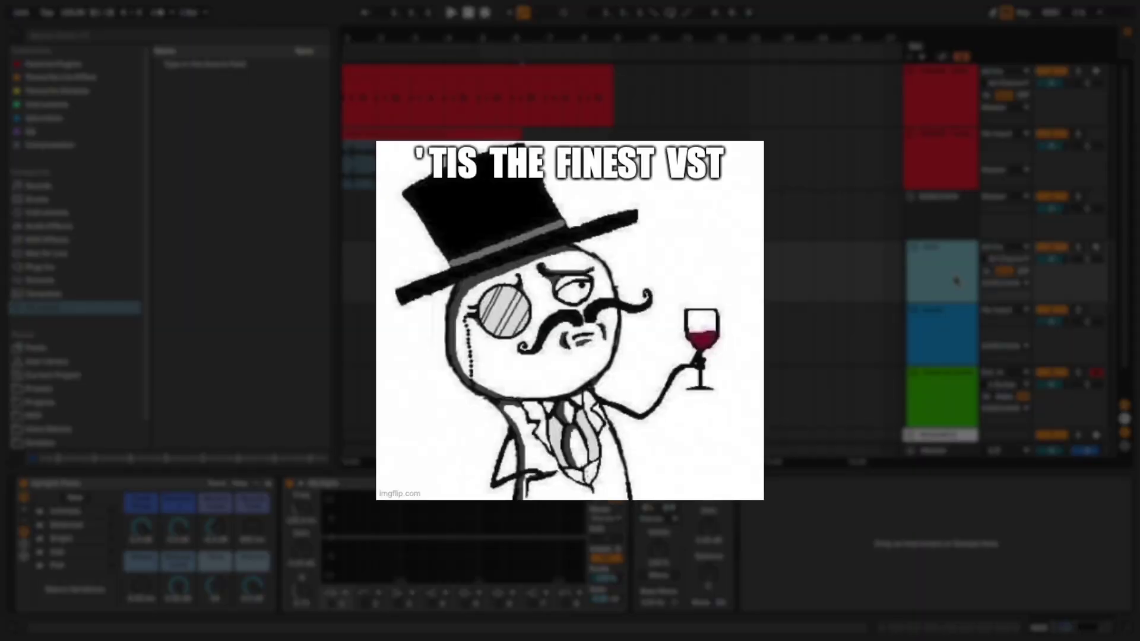
Step: Search the browser for 'wavetable' and load Wavetable onto the MIDI track, replacing Upright Piano
key(ctrl+f)
text(wavetable)
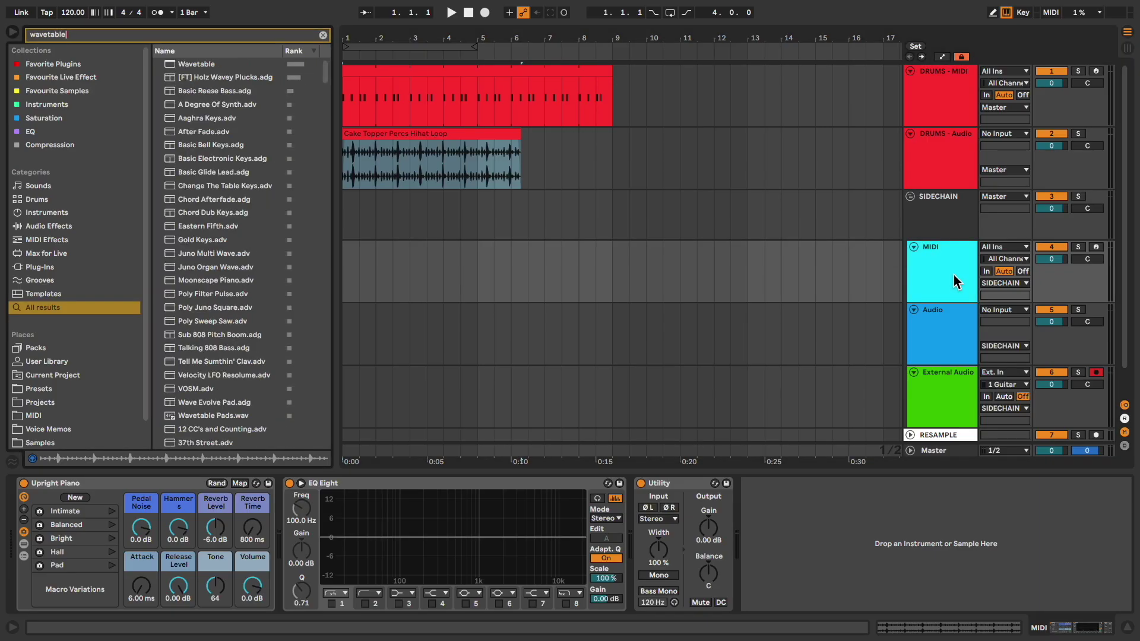
double_click(205, 65)
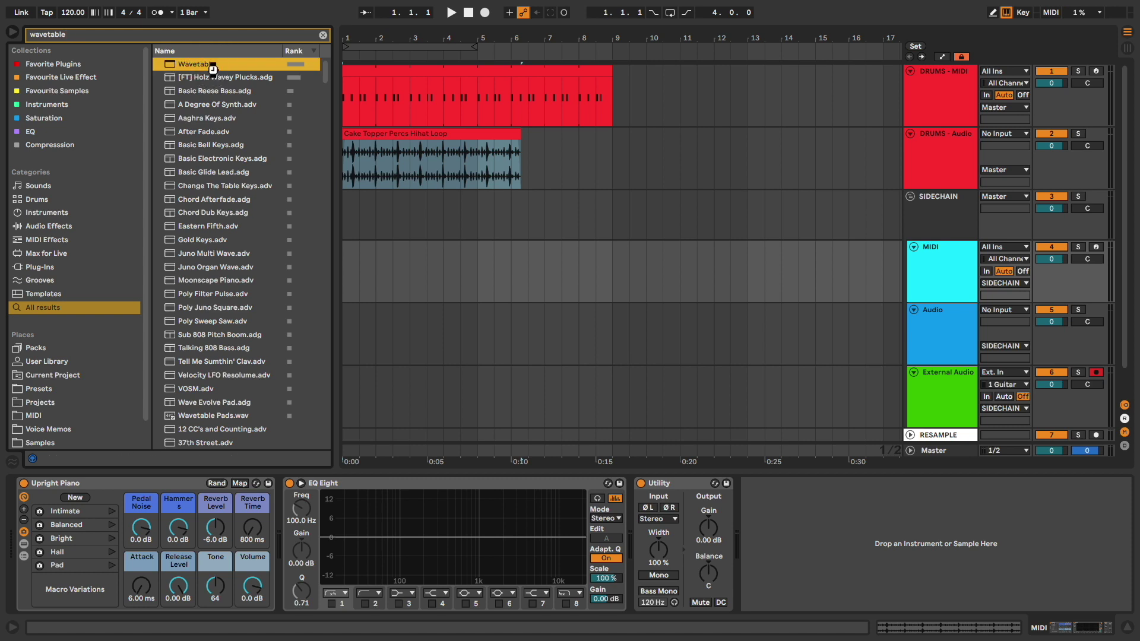